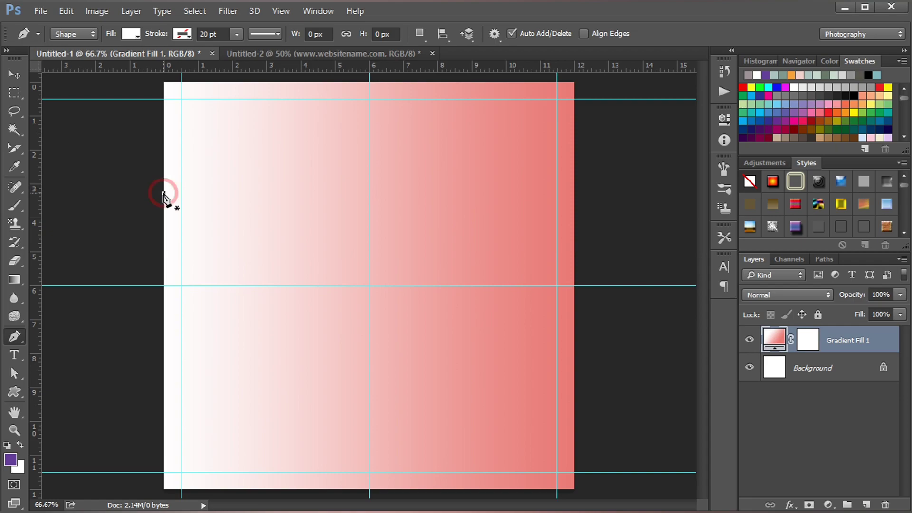
# Draw a closed white Pen shape about 895 by 609 px across the lower canvas, with a wavy upper edge
pyautogui.moveTo(300, 250); pyautogui.dragTo(388, 298)
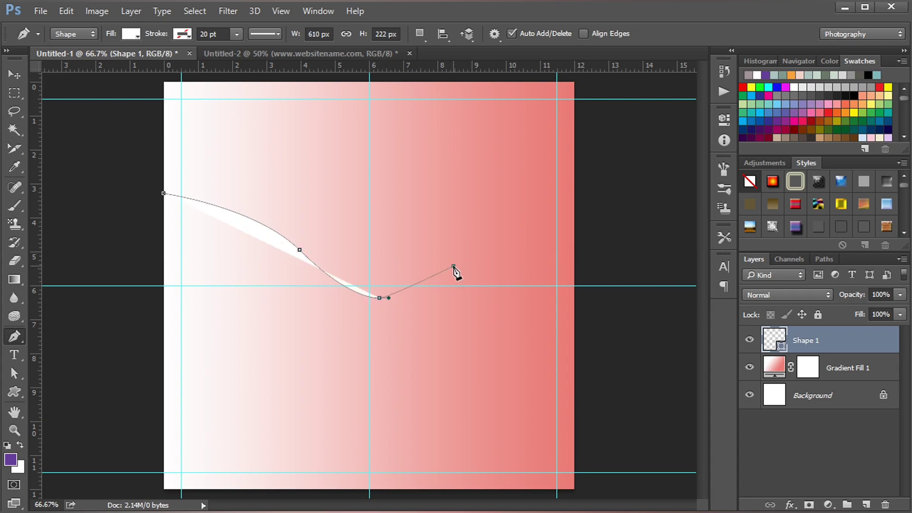
pyautogui.moveTo(472, 246); pyautogui.dragTo(472, 247)
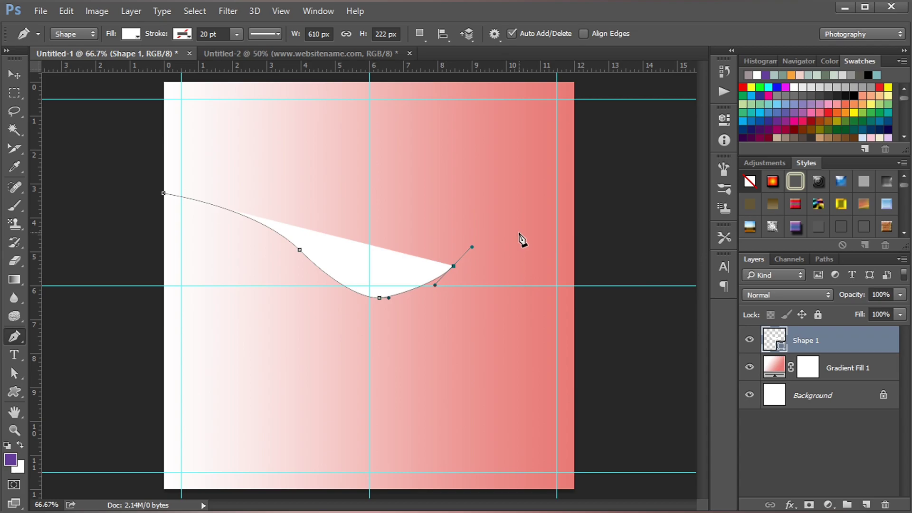
pyautogui.moveTo(540, 236); pyautogui.dragTo(540, 236)
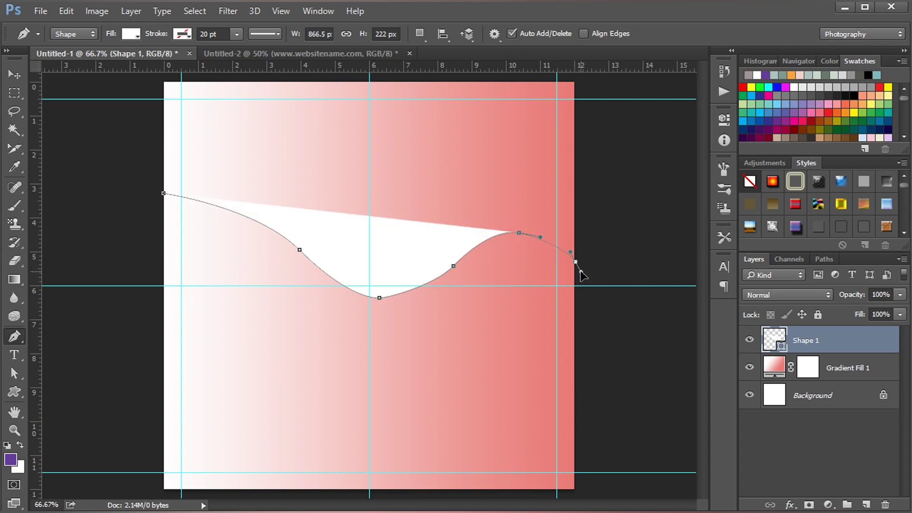
pyautogui.moveTo(601, 278); pyautogui.dragTo(602, 282)
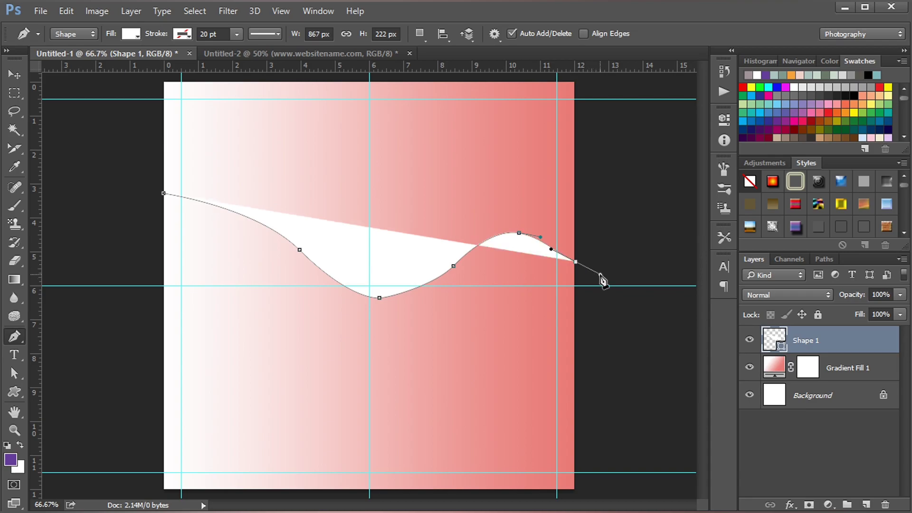
pyautogui.click(576, 473)
pyautogui.click(577, 480)
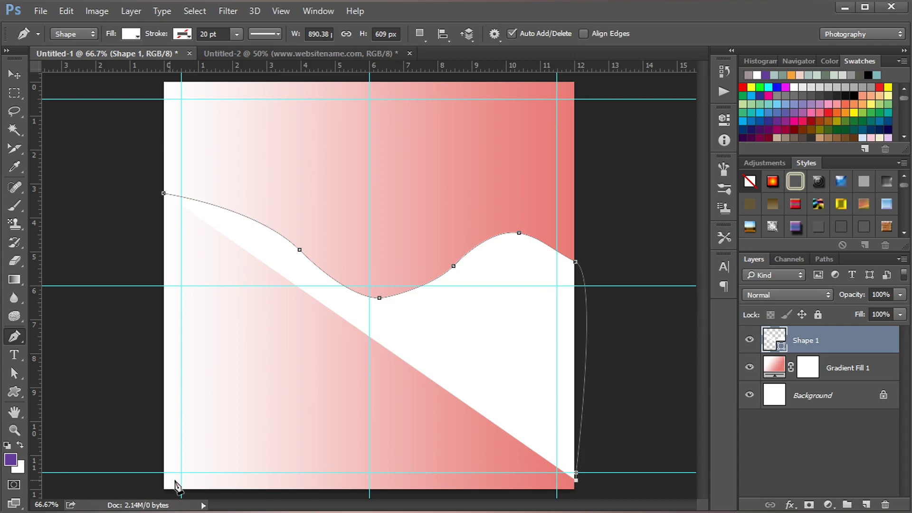
pyautogui.click(162, 481)
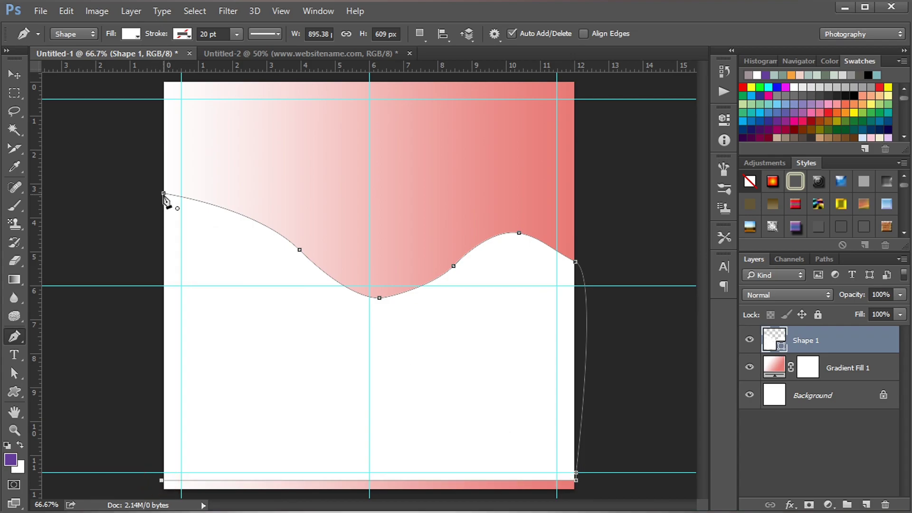
pyautogui.click(163, 194)
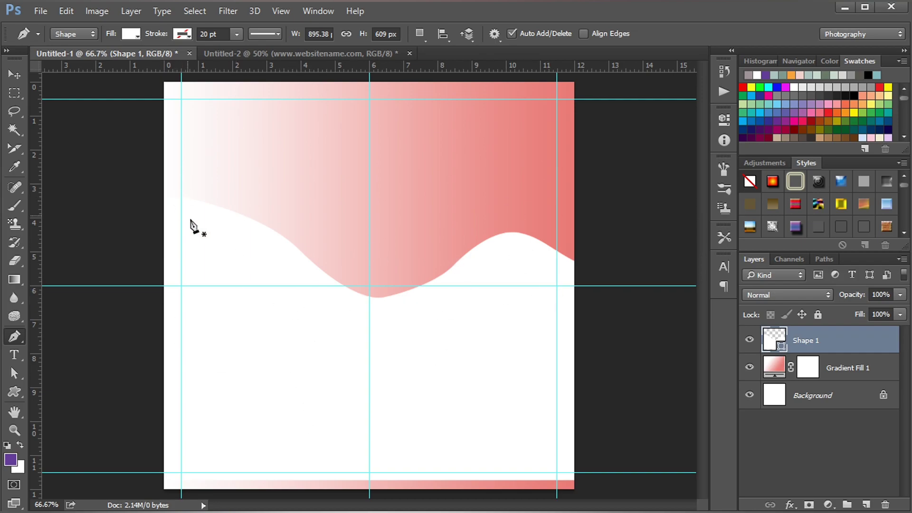
# Duplicate the wave shape, shorten and slightly rotate the copy so its crest rises above the original, and move it beneath the original layer
pyautogui.moveTo(779, 346); pyautogui.dragTo(866, 505)
pyautogui.hotkey('ctrl', 't')
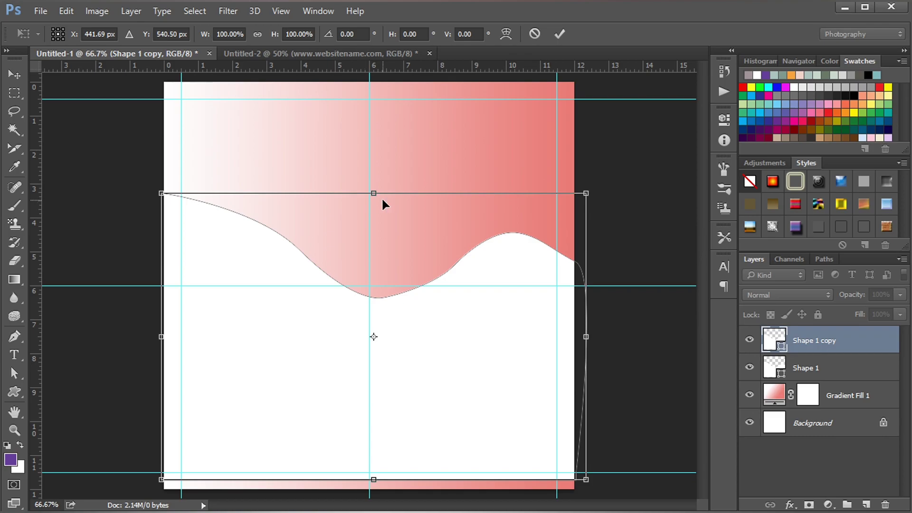
pyautogui.moveTo(375, 478); pyautogui.dragTo(374, 422)
pyautogui.moveTo(611, 163); pyautogui.dragTo(594, 195)
pyautogui.press('Return')
pyautogui.moveTo(820, 343); pyautogui.dragTo(814, 382)
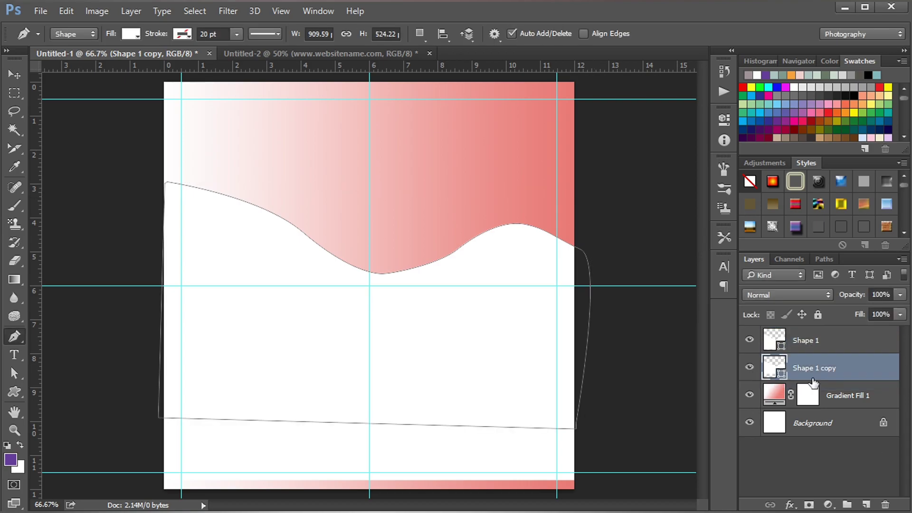
# Fill the lower wave copy with a pale pink sampled from the background gradient
pyautogui.doubleClick(781, 374)
pyautogui.click(289, 165)
pyautogui.click(893, 190)
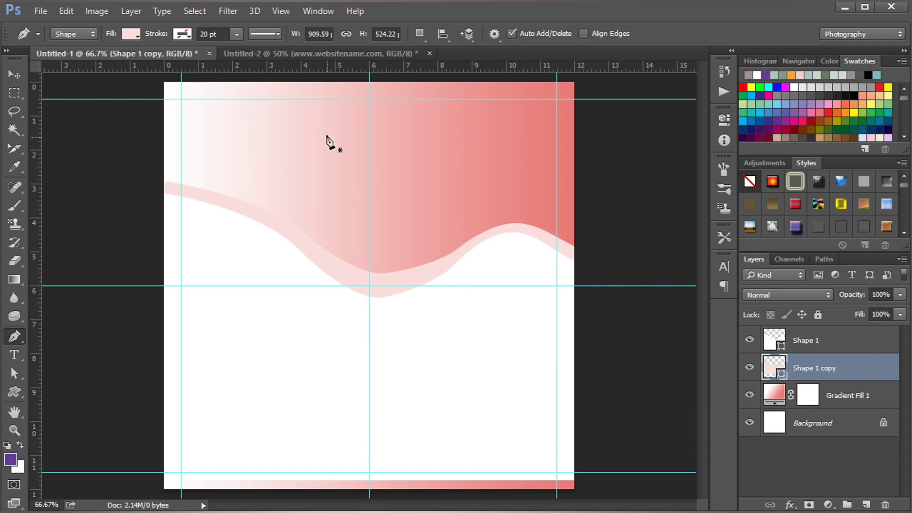
# Copy the open photo album image from Untitled-2 into Untitled-1 and place its layer above the wave shapes
pyautogui.click(324, 53)
pyautogui.moveTo(487, 243); pyautogui.dragTo(386, 171)
pyautogui.hotkey('ctrl', 'z')
pyautogui.press('v')
pyautogui.moveTo(483, 220); pyautogui.dragTo(370, 273)
pyautogui.moveTo(825, 373); pyautogui.dragTo(825, 331)
pyautogui.moveTo(391, 261); pyautogui.dragTo(378, 256)
# Enlarge the album image to about 105% and move it up so it overlaps the wave's upper edge
pyautogui.hotkey('ctrl', 't')
pyautogui.moveTo(428, 230); pyautogui.dragTo(415, 238)
pyautogui.moveTo(529, 163); pyautogui.dragTo(536, 157)
pyautogui.press('Up')
pyautogui.press('Up')
pyautogui.press('Up')
pyautogui.press('Up')
pyautogui.press('Up')
pyautogui.press('Up')
pyautogui.press('Up')
pyautogui.press('Up')
pyautogui.press('Up')
pyautogui.press('Up')
pyautogui.press('Up')
pyautogui.press('Up')
pyautogui.press('Up')
pyautogui.press('Up')
pyautogui.press('Up')
pyautogui.press('Up')
pyautogui.press('Up')
pyautogui.press('Up')
pyautogui.press('Up')
pyautogui.press('Up')
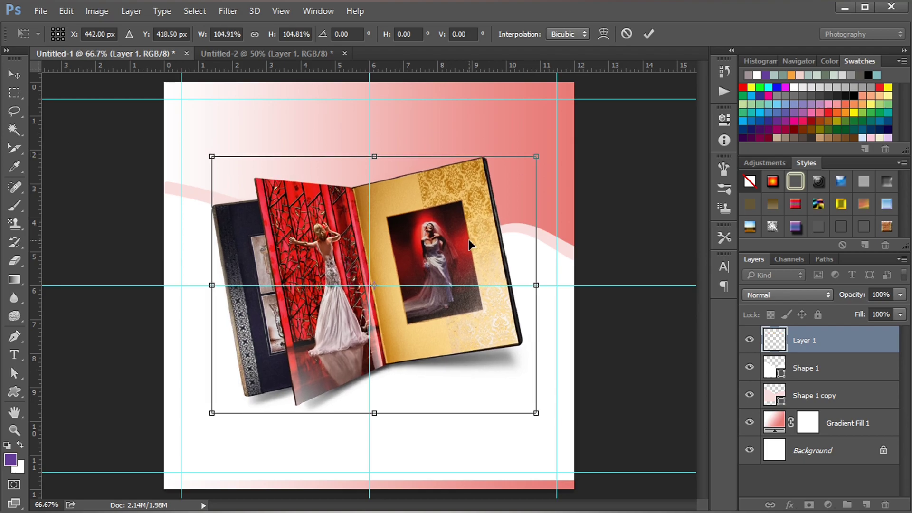
pyautogui.press('Up')
pyautogui.press('Up')
pyautogui.press('Up')
pyautogui.press('Up')
pyautogui.press('Up')
pyautogui.press('Up')
pyautogui.press('Up')
pyautogui.press('Up')
pyautogui.press('Up')
pyautogui.press('Up')
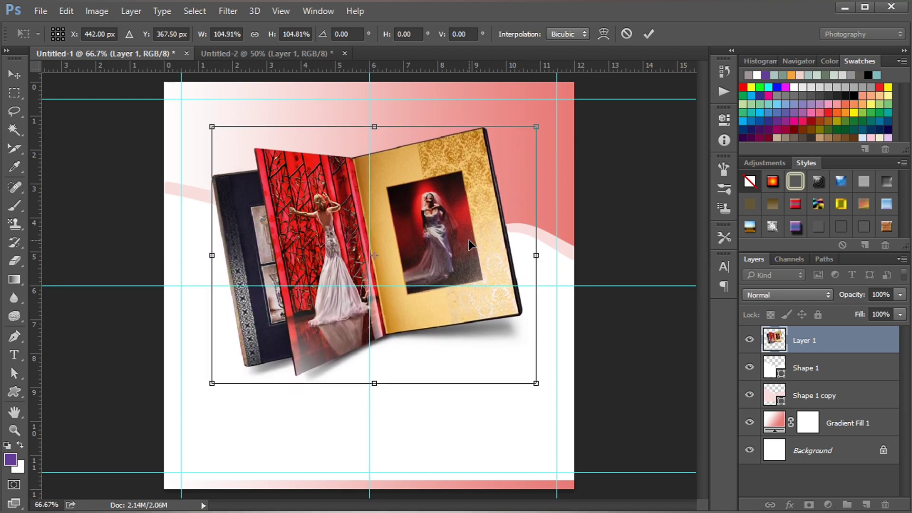
pyautogui.press('Return')
pyautogui.press('Down')
pyautogui.press('Down')
pyautogui.press('Down')
pyautogui.press('Down')
pyautogui.press('Down')
pyautogui.press('Down')
pyautogui.press('Down')
pyautogui.press('Down')
pyautogui.press('Down')
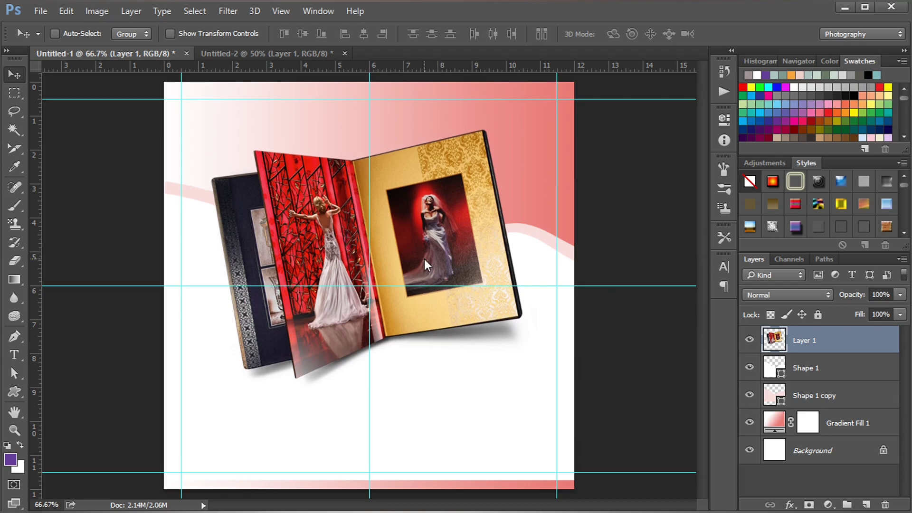
# Change the left colour stop of the background gradient fill to gold dfae56 sampled from the album page
pyautogui.doubleClick(775, 424)
pyautogui.click(772, 214)
pyautogui.click(474, 383)
pyautogui.doubleClick(475, 383)
pyautogui.click(386, 171)
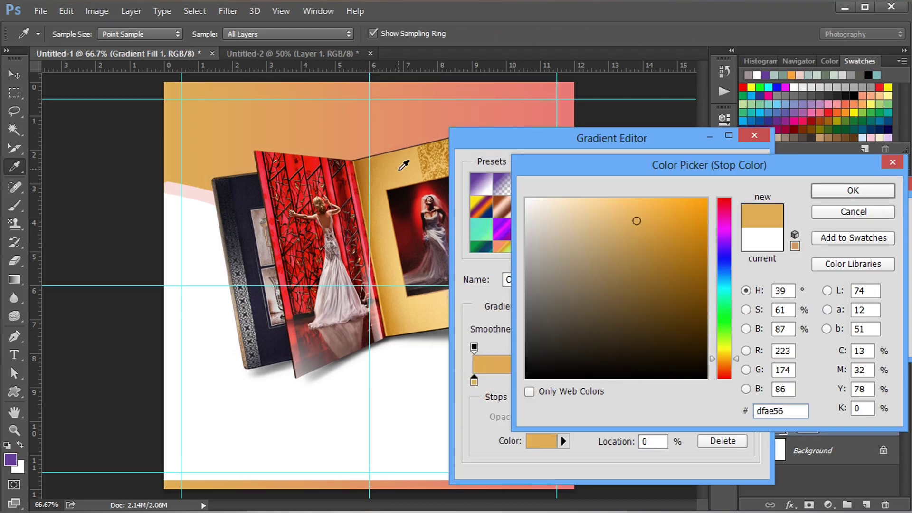
pyautogui.click(827, 196)
# Change the gradient's right colour stop to a muted red based on the album photo and apply the gradient fill
pyautogui.click(750, 381)
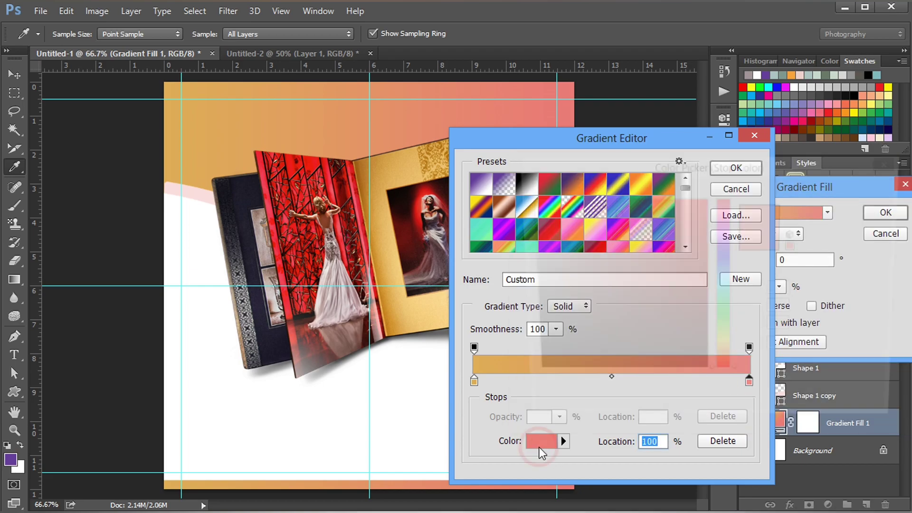
pyautogui.click(540, 443)
pyautogui.click(408, 234)
pyautogui.click(417, 209)
pyautogui.click(608, 229)
pyautogui.moveTo(619, 232); pyautogui.dragTo(628, 240)
pyautogui.click(853, 190)
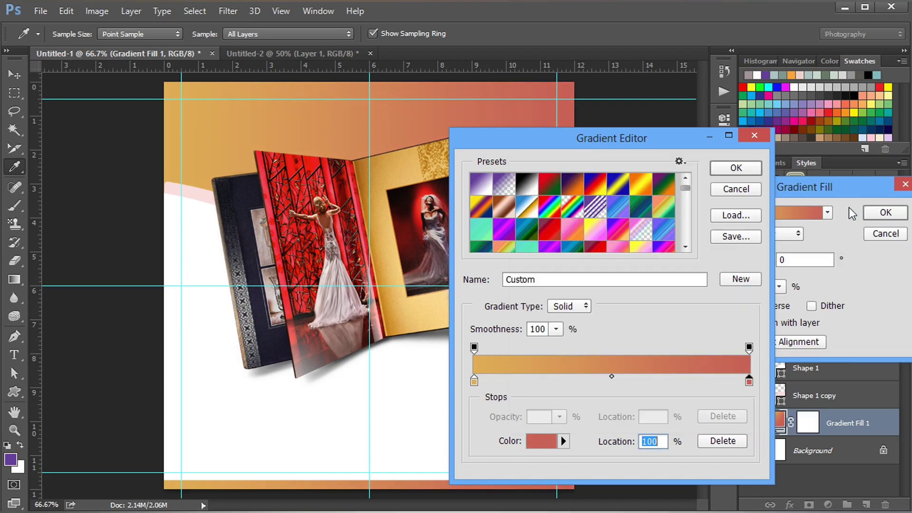
pyautogui.click(738, 171)
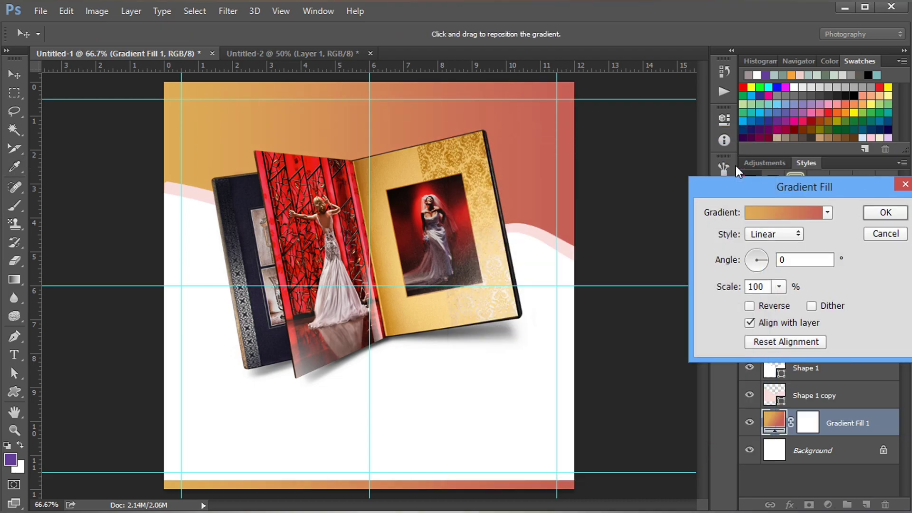
pyautogui.click(883, 213)
# Fill the front wave shape with a light cream based on a colour sampled from the album page
pyautogui.click(452, 404)
pyautogui.doubleClick(780, 373)
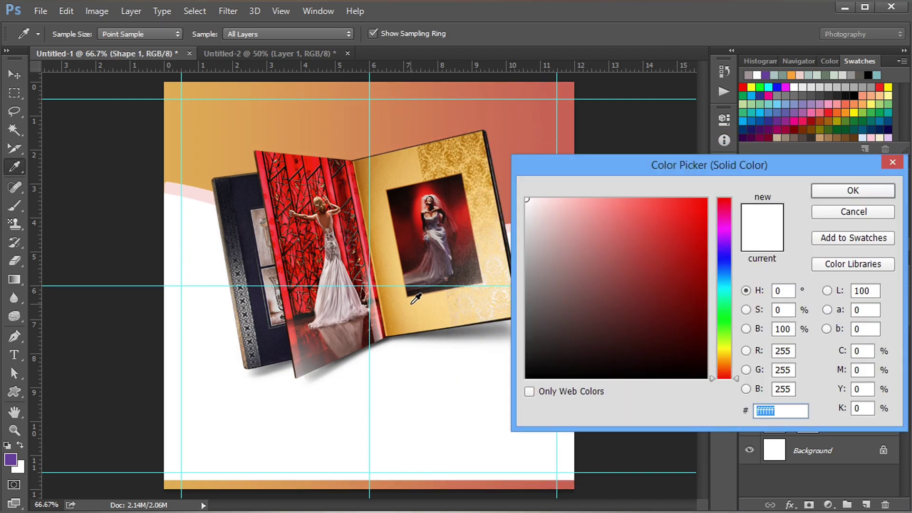
pyautogui.click(309, 357)
pyautogui.click(409, 312)
pyautogui.click(418, 305)
pyautogui.click(438, 320)
pyautogui.moveTo(576, 202); pyautogui.dragTo(548, 203)
pyautogui.click(854, 191)
# Fill the rear wave copy with a slightly darker beige than the front wave's cream
pyautogui.click(804, 387)
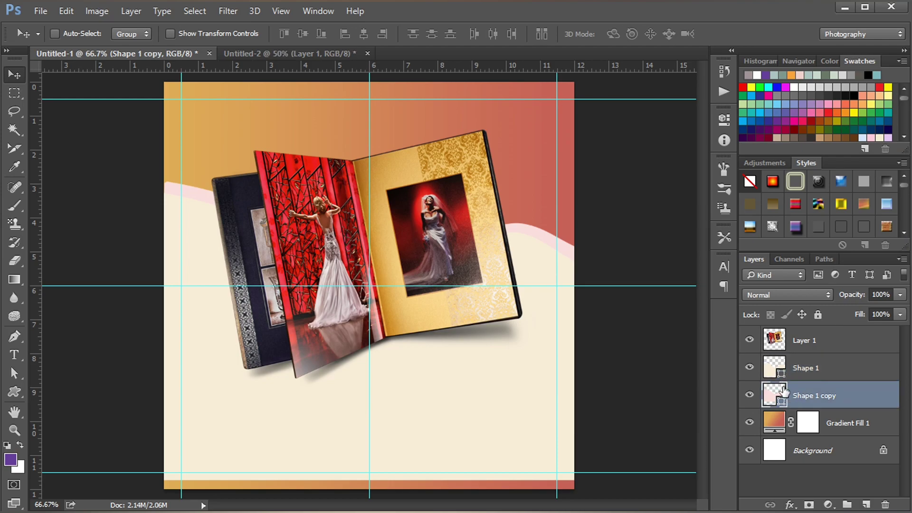
pyautogui.doubleClick(780, 398)
pyautogui.click(210, 243)
pyautogui.moveTo(559, 208); pyautogui.dragTo(567, 215)
pyautogui.click(853, 190)
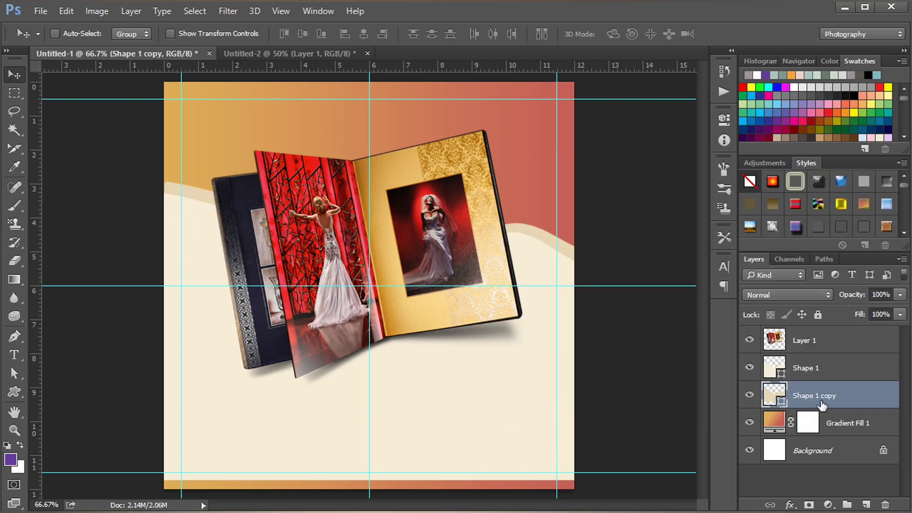
# Lower the front wave shape's upper edge slightly to widen the beige band behind it
pyautogui.keyDown('ctrl'); pyautogui.click(542, 339); pyautogui.keyUp('ctrl')
pyautogui.keyDown('ctrl'); pyautogui.click(481, 415); pyautogui.keyUp('ctrl')
pyautogui.hotkey('ctrl', 't')
pyautogui.moveTo(373, 194); pyautogui.dragTo(374, 202)
pyautogui.press('Return')
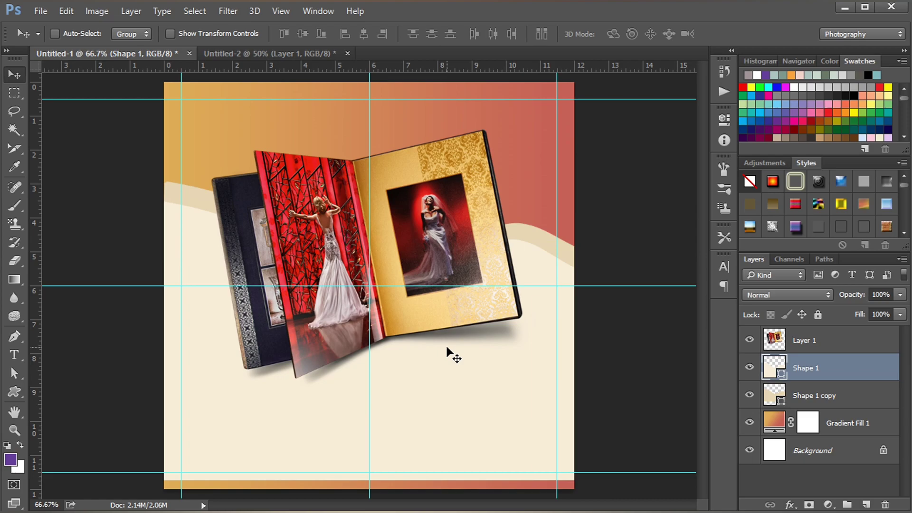
# Copy the texts "Capture your story in beautiful photographs" and "Wedding album design" from Untitled-2 into Untitled-1 beneath the album
pyautogui.click(293, 53)
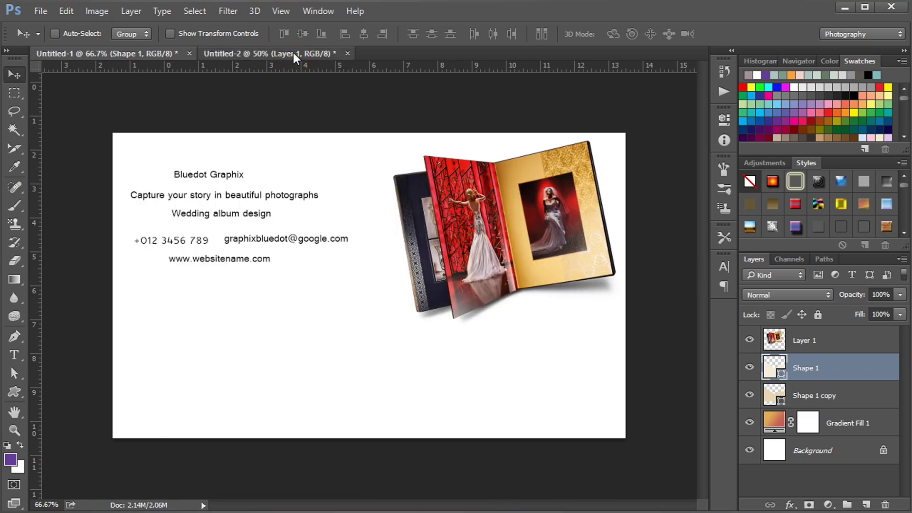
pyautogui.keyDown('ctrl'); pyautogui.click(215, 194); pyautogui.keyUp('ctrl')
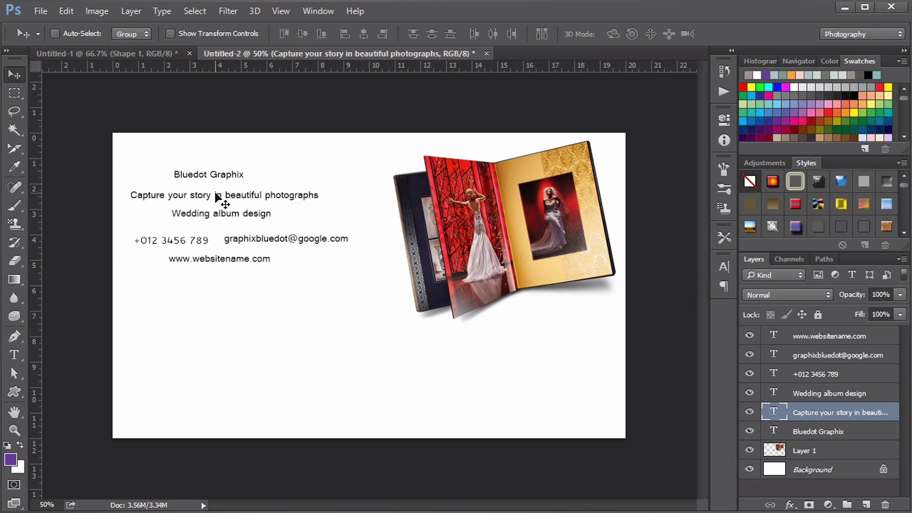
pyautogui.moveTo(217, 194); pyautogui.dragTo(326, 392)
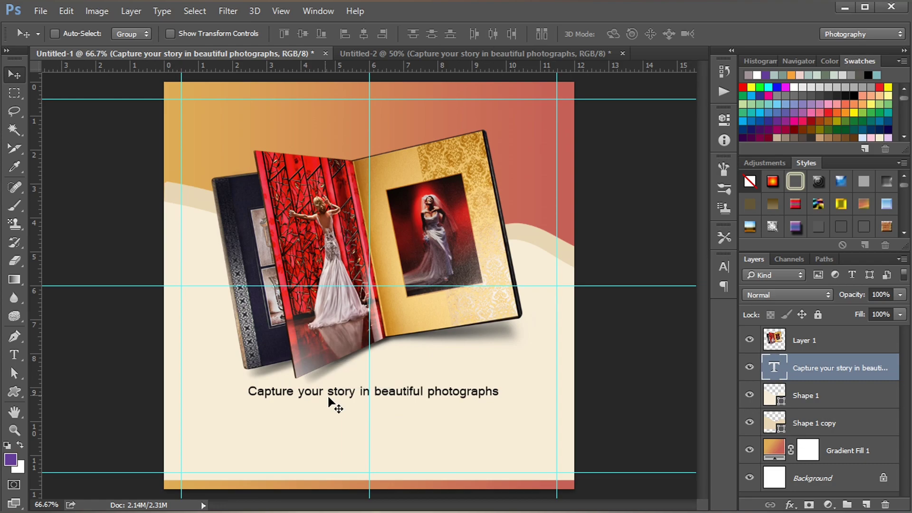
pyautogui.click(376, 53)
pyautogui.moveTo(230, 217); pyautogui.dragTo(378, 430)
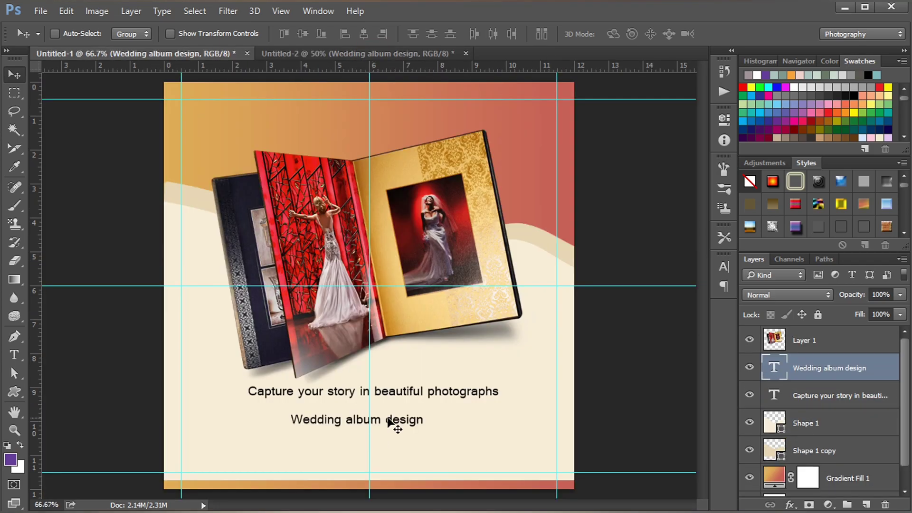
# Centre both text layers horizontally on the Background layer
pyautogui.keyDown('shift'); pyautogui.click(839, 399); pyautogui.keyUp('shift')
pyautogui.click(364, 34)
pyautogui.scroll(-1, 822, 427)
pyautogui.keyDown('shift'); pyautogui.click(823, 485); pyautogui.keyUp('shift')
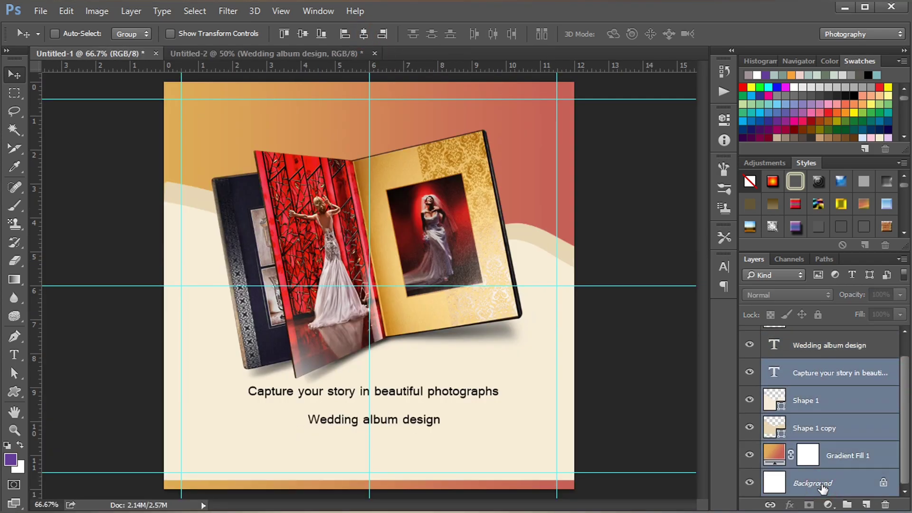
pyautogui.click(850, 346)
pyautogui.keyDown('ctrl'); pyautogui.click(844, 373); pyautogui.keyUp('ctrl')
pyautogui.keyDown('ctrl'); pyautogui.click(829, 486); pyautogui.keyUp('ctrl')
pyautogui.click(364, 34)
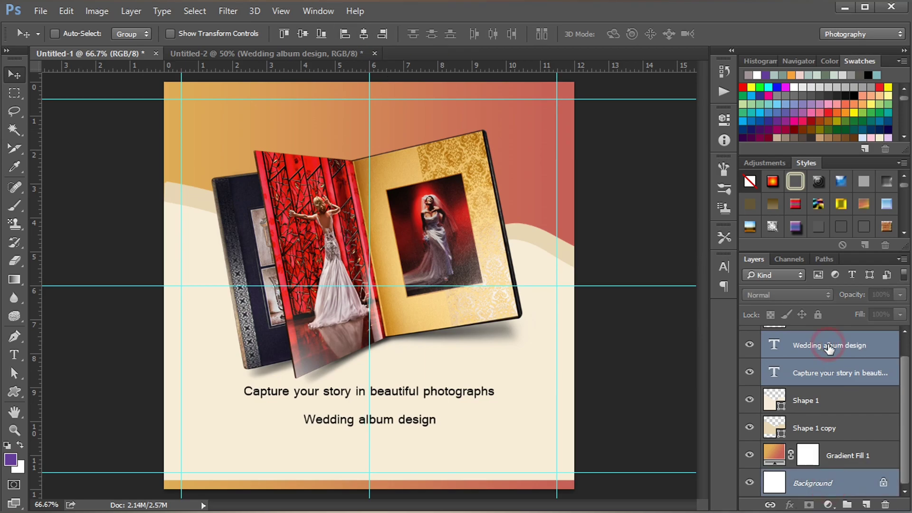
# Set the "Wedding album design" text to 72 pt Roboto Bold
pyautogui.click(830, 347)
pyautogui.click(722, 266)
pyautogui.click(624, 294)
pyautogui.click(624, 286)
pyautogui.click(640, 274)
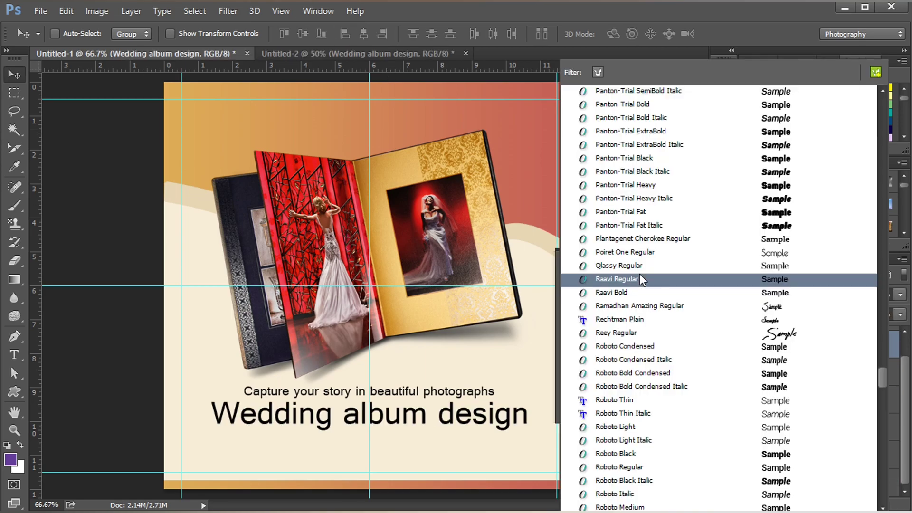
pyautogui.scroll(-1, 666, 484)
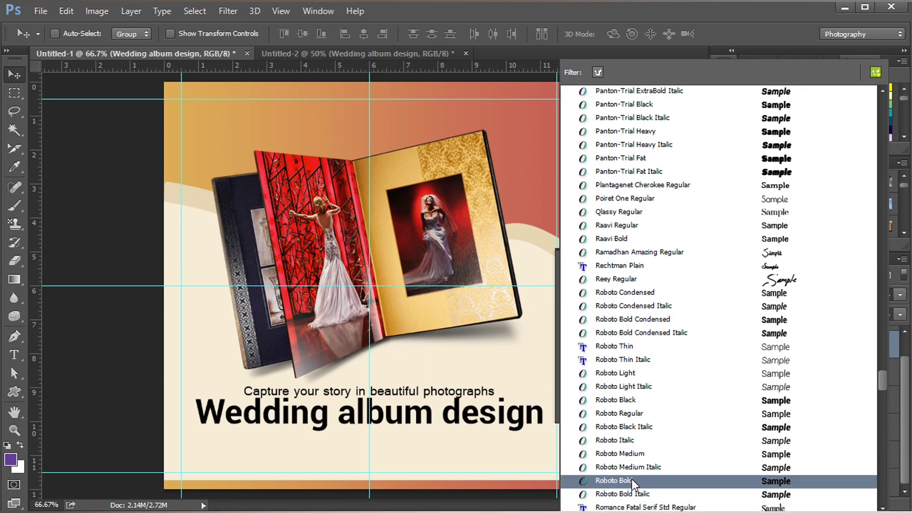
pyautogui.click(632, 480)
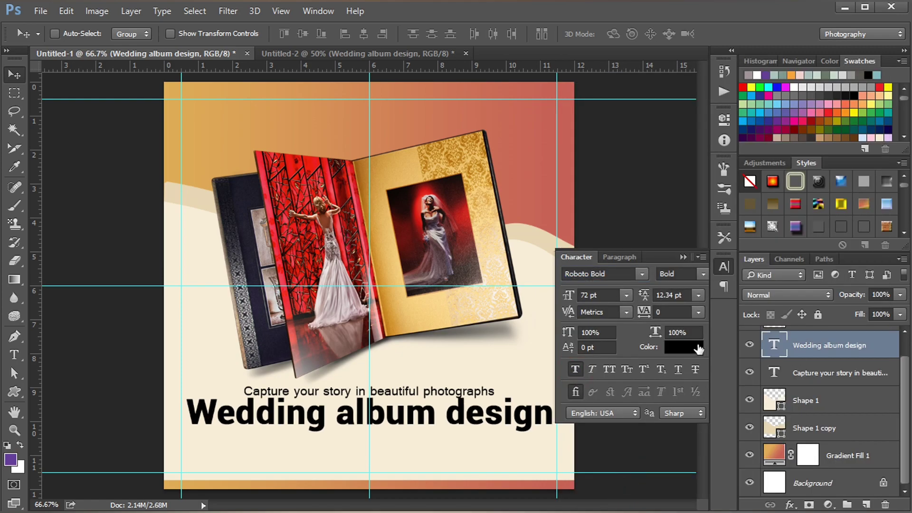
# Colour the "Wedding album design" heading dark navy, sampled from the album's dark cover
pyautogui.click(698, 348)
pyautogui.moveTo(256, 251); pyautogui.dragTo(250, 180)
pyautogui.click(879, 189)
# Set the "Capture your story in beautiful photographs" text in Roboto Light without faux bold
pyautogui.click(833, 364)
pyautogui.click(640, 273)
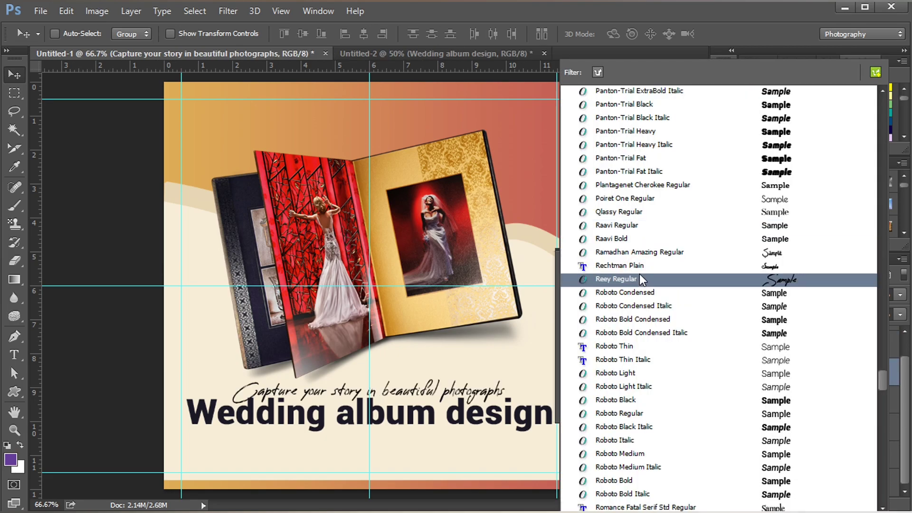
pyautogui.click(640, 374)
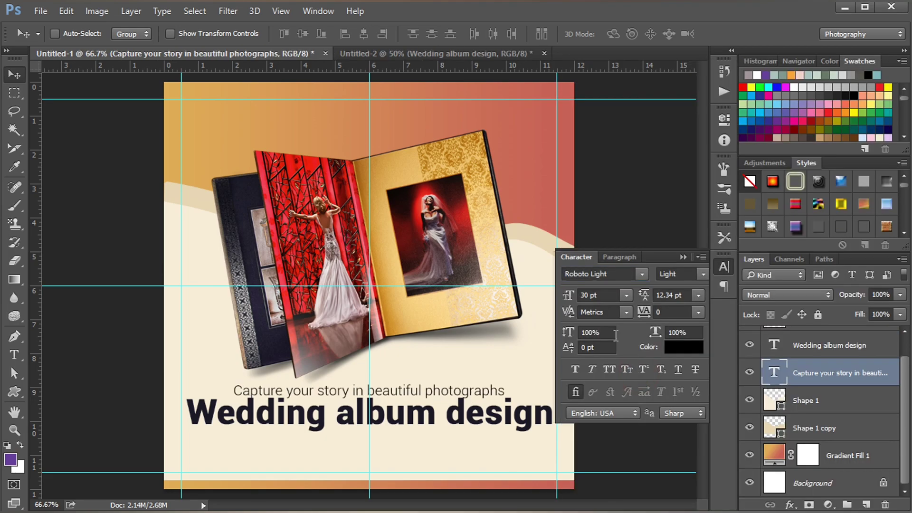
pyautogui.click(580, 369)
pyautogui.click(580, 369)
pyautogui.click(724, 266)
# Nudge the tagline and the "Wedding album design" heading down to even out their spacing
pyautogui.press('Down')
pyautogui.press('Down')
pyautogui.press('Down')
pyautogui.press('Down')
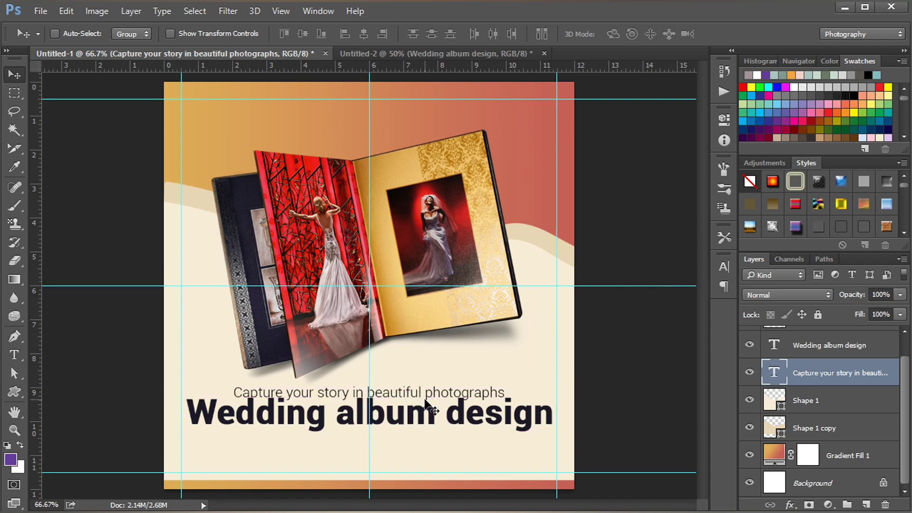
pyautogui.keyDown('ctrl'); pyautogui.click(431, 416); pyautogui.keyUp('ctrl')
pyautogui.hotkey('shift', 'Down')
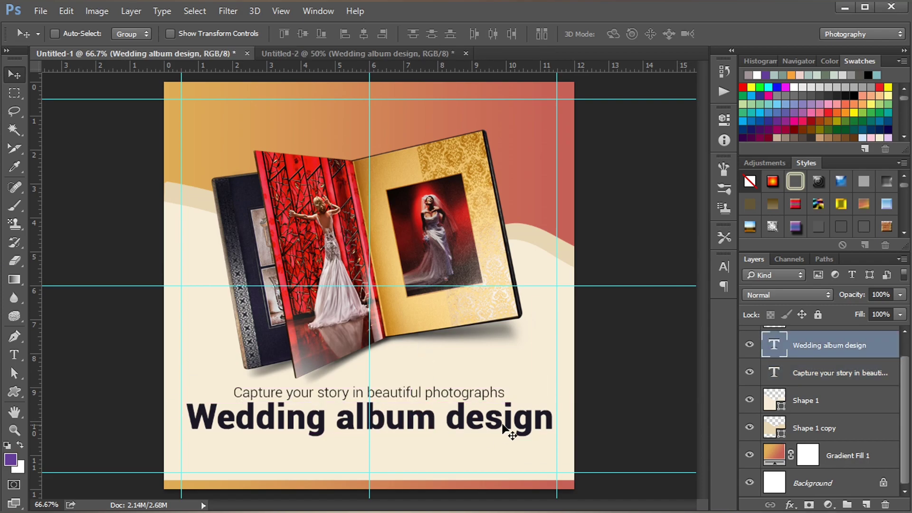
# Copy the "Bluedot Graphix" text from Untitled-2 into Untitled-1, at the guides' upper-left corner
pyautogui.click(342, 54)
pyautogui.keyDown('ctrl'); pyautogui.click(217, 174); pyautogui.keyUp('ctrl')
pyautogui.moveTo(220, 177); pyautogui.dragTo(223, 108)
# Set the "Bluedot Graphix" text in a thin-stroked Roboto font at a smaller size
pyautogui.click(725, 267)
pyautogui.click(626, 296)
pyautogui.click(642, 274)
pyautogui.click(643, 347)
pyautogui.click(627, 296)
pyautogui.click(613, 193)
# Colour the "Bluedot Graphix" text and the tagline with the dark navy sampled from the heading
pyautogui.click(685, 349)
pyautogui.click(248, 417)
pyautogui.click(853, 191)
pyautogui.click(816, 397)
pyautogui.click(814, 424)
pyautogui.click(685, 348)
pyautogui.click(210, 417)
pyautogui.click(853, 191)
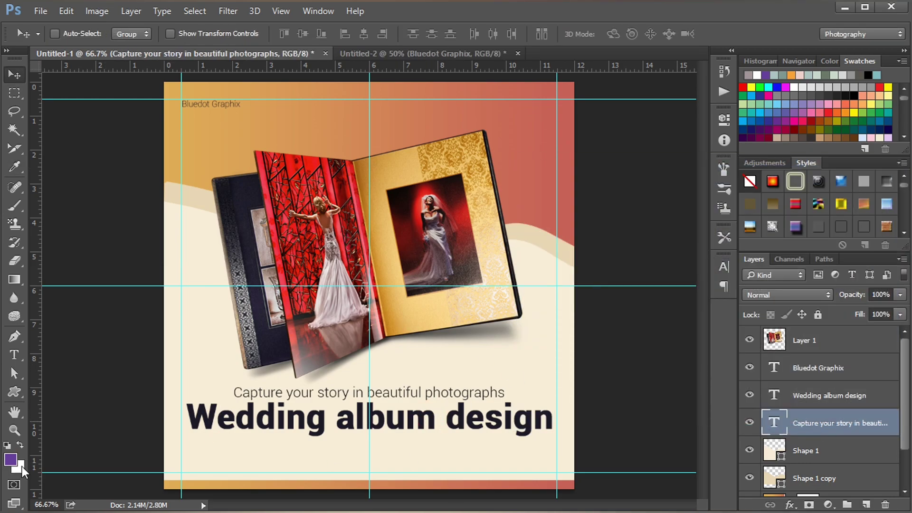
# Add a 25 × 25 px globe custom shape below the "Wedding album design" heading
pyautogui.click(15, 392)
pyautogui.click(557, 34)
pyautogui.scroll(5, 519, 132)
pyautogui.click(475, 99)
pyautogui.click(388, 441)
pyautogui.moveTo(474, 162); pyautogui.dragTo(429, 163)
pyautogui.write('25')
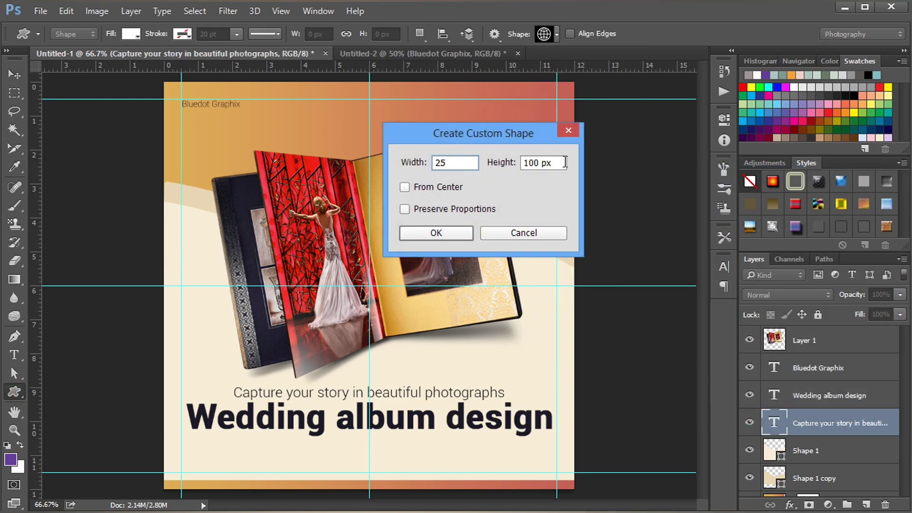
pyautogui.moveTo(560, 162); pyautogui.dragTo(517, 163)
pyautogui.write('25')
pyautogui.click(436, 233)
# Fill the globe icon with the dark navy sampled from the heading
pyautogui.doubleClick(775, 422)
pyautogui.click(464, 417)
pyautogui.click(851, 191)
# Add a 25 px envelope custom shape to the right of the globe icon
pyautogui.click(557, 34)
pyautogui.scroll(3, 537, 122)
pyautogui.scroll(-3, 537, 124)
pyautogui.doubleClick(543, 98)
pyautogui.click(462, 451)
pyautogui.click(432, 235)
pyautogui.click(557, 35)
pyautogui.scroll(1, 515, 114)
pyautogui.click(566, 98)
pyautogui.click(492, 455)
pyautogui.click(462, 234)
pyautogui.hotkey('ctrl', 'z')
# Add a 25 px telephone custom shape below the left part of the heading, filled with the dark navy
pyautogui.click(557, 34)
pyautogui.scroll(3, 558, 108)
pyautogui.scroll(10, 546, 106)
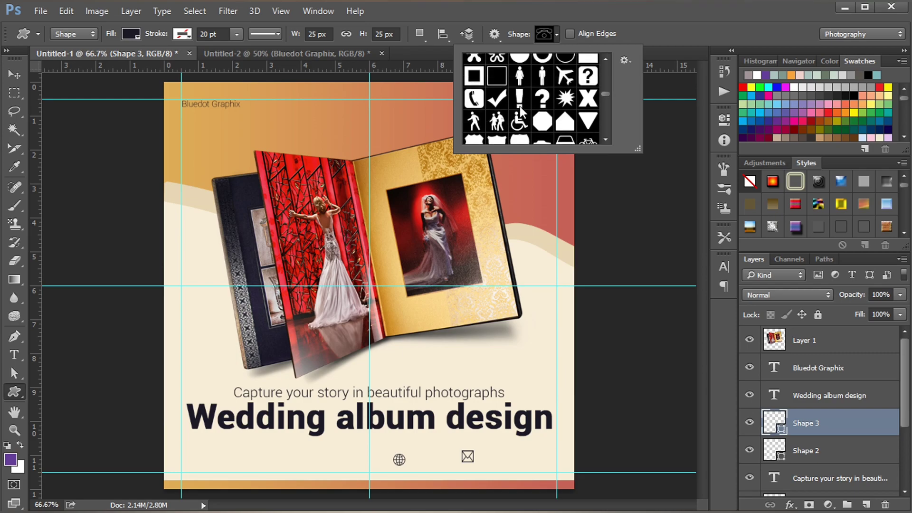
pyautogui.click(475, 99)
pyautogui.click(298, 454)
pyautogui.click(436, 233)
pyautogui.doubleClick(775, 423)
pyautogui.click(852, 191)
# Arrange the phone, envelope and globe icons in a row above the bottom guide, starting at the left guide, and distribute them evenly
pyautogui.hotkey('ctrl', '+')
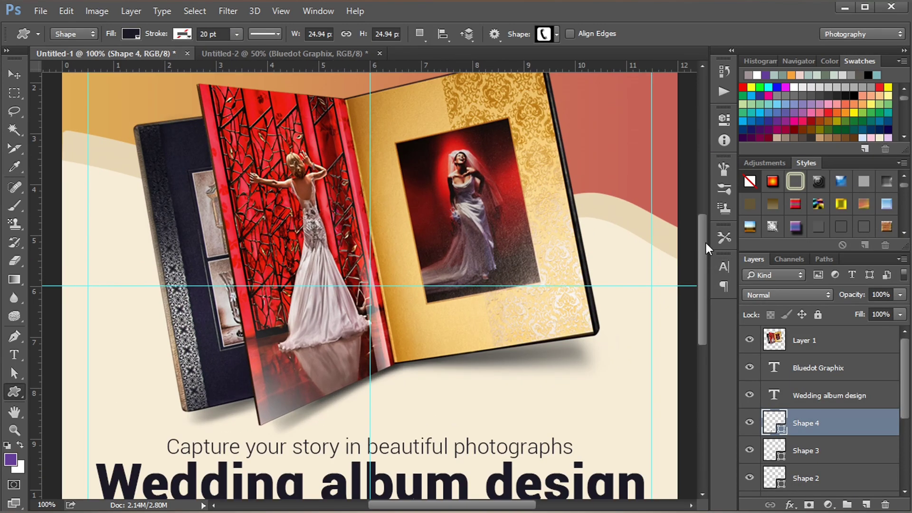
pyautogui.moveTo(705, 245); pyautogui.dragTo(705, 311)
pyautogui.press('v')
pyautogui.moveTo(272, 343); pyautogui.dragTo(98, 351)
pyautogui.keyDown('ctrl'); pyautogui.click(519, 337); pyautogui.keyUp('ctrl')
pyautogui.moveTo(518, 337); pyautogui.dragTo(320, 351)
pyautogui.moveTo(415, 341); pyautogui.dragTo(536, 358)
pyautogui.keyDown('shift'); pyautogui.click(806, 423); pyautogui.keyUp('shift')
pyautogui.click(493, 34)
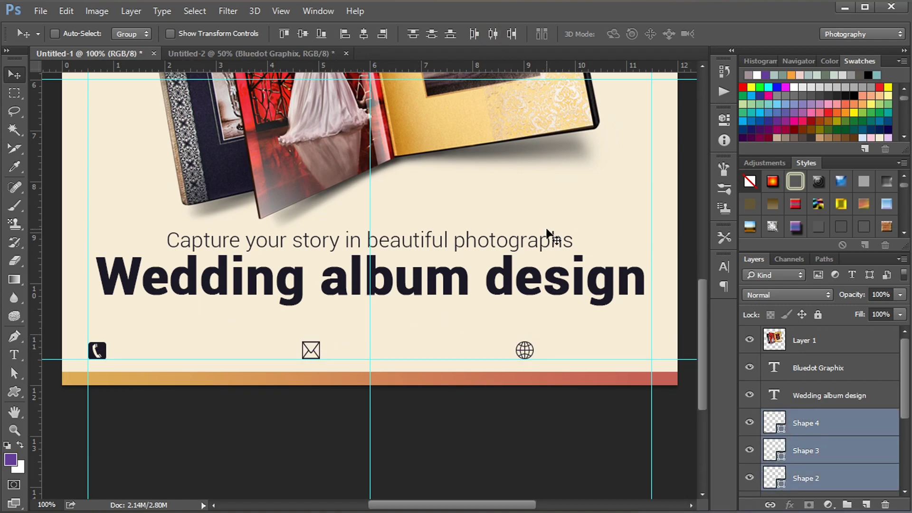
# Copy the phone number text from Untitled-2 into Untitled-1, beside the phone icon
pyautogui.click(806, 423)
pyautogui.click(267, 53)
pyautogui.moveTo(184, 244); pyautogui.dragTo(177, 354)
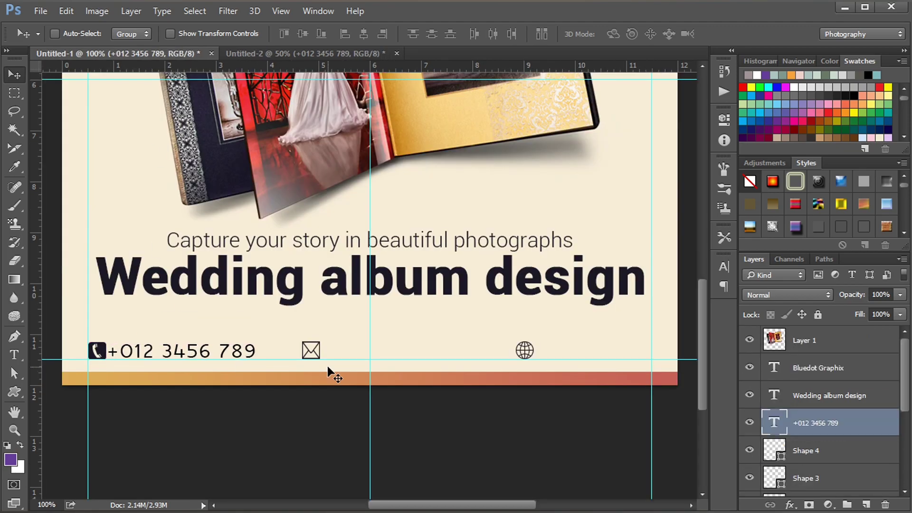
# Copy the e-mail address text from Untitled-2 to beside the envelope icon and reduce its font size
pyautogui.click(268, 53)
pyautogui.scroll(1, 261, 242)
pyautogui.moveTo(262, 242); pyautogui.dragTo(380, 349)
pyautogui.moveTo(386, 352); pyautogui.dragTo(419, 345)
pyautogui.click(724, 267)
pyautogui.click(627, 296)
pyautogui.click(612, 206)
pyautogui.click(685, 258)
pyautogui.click(332, 54)
pyautogui.moveTo(205, 257); pyautogui.dragTo(580, 324)
pyautogui.moveTo(580, 323); pyautogui.dragTo(610, 349)
# Colour the e-mail and website texts with the dark navy sampled from the heading
pyautogui.click(827, 396)
pyautogui.keyDown('shift'); pyautogui.click(825, 451); pyautogui.keyUp('shift')
pyautogui.click(724, 267)
pyautogui.click(685, 347)
pyautogui.click(239, 275)
pyautogui.click(835, 195)
pyautogui.click(642, 274)
pyautogui.press('Escape')
# Set the phone, e-mail and website texts together in a thin Roboto font, dark navy, at one common smaller size
pyautogui.moveTo(903, 393); pyautogui.dragTo(904, 400)
pyautogui.keyDown('ctrl'); pyautogui.click(819, 375); pyautogui.keyUp('ctrl')
pyautogui.keyDown('ctrl'); pyautogui.click(818, 457); pyautogui.keyUp('ctrl')
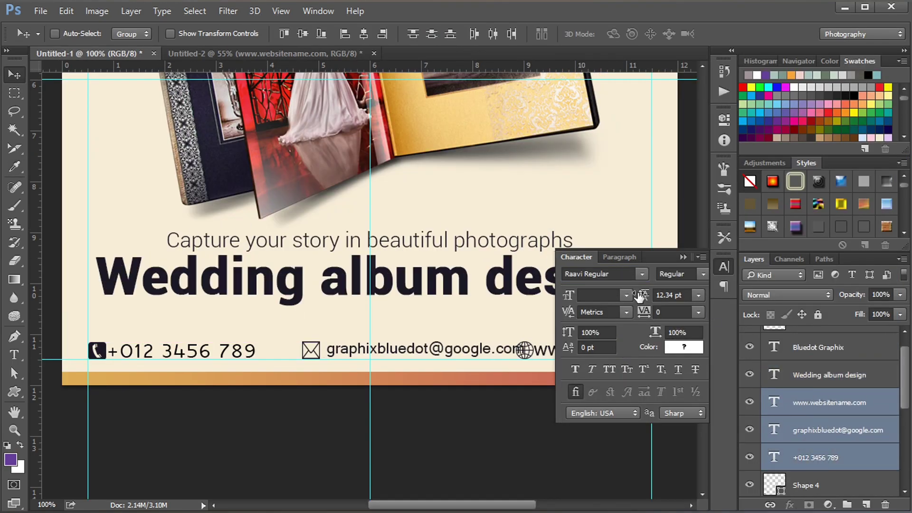
pyautogui.click(642, 274)
pyautogui.click(614, 347)
pyautogui.click(685, 347)
pyautogui.click(824, 191)
pyautogui.click(627, 295)
pyautogui.click(618, 189)
pyautogui.click(724, 267)
# Reposition the resized contact texts and the globe icon so that each text sits directly beside its icon
pyautogui.moveTo(190, 354); pyautogui.dragTo(162, 352)
pyautogui.moveTo(396, 348); pyautogui.dragTo(414, 350)
pyautogui.press('Left')
pyautogui.press('Left')
pyautogui.press('Left')
pyautogui.press('Left')
pyautogui.press('Left')
pyautogui.press('Left')
pyautogui.press('Left')
pyautogui.press('Left')
pyautogui.press('Left')
pyautogui.press('Left')
pyautogui.press('Left')
pyautogui.press('Left')
pyautogui.press('Left')
pyautogui.press('Left')
pyautogui.press('Left')
pyautogui.press('Left')
pyautogui.moveTo(610, 350); pyautogui.dragTo(511, 347)
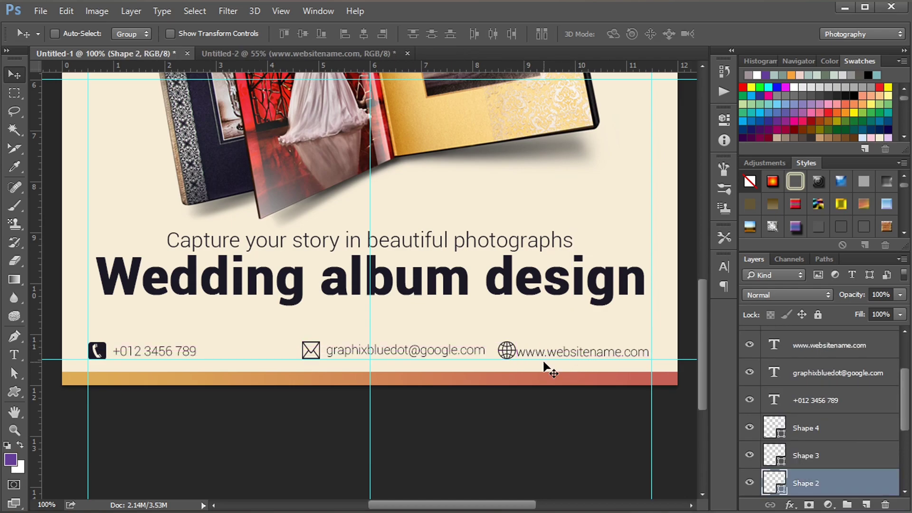
# Shift the e-mail text and the envelope icon together to the left to balance the spacing of the contact row
pyautogui.click(838, 373)
pyautogui.keyDown('ctrl'); pyautogui.click(806, 456); pyautogui.keyUp('ctrl')
pyautogui.hotkey('shift', 'Left')
pyautogui.hotkey('shift', 'Left')
pyautogui.hotkey('shift', 'Left')
pyautogui.hotkey('shift', 'Left')
pyautogui.hotkey('shift', 'Left')
pyautogui.hotkey('shift', 'Left')
pyautogui.hotkey('shift', 'Left')
pyautogui.hotkey('shift', 'Left')
pyautogui.hotkey('shift', 'Left')
pyautogui.hotkey('shift', 'Right')
pyautogui.hotkey('shift', 'Right')
pyautogui.press('Left')
pyautogui.press('Left')
pyautogui.press('Left')
pyautogui.press('Left')
pyautogui.press('Left')
pyautogui.press('Left')
pyautogui.press('Left')
pyautogui.press('Left')
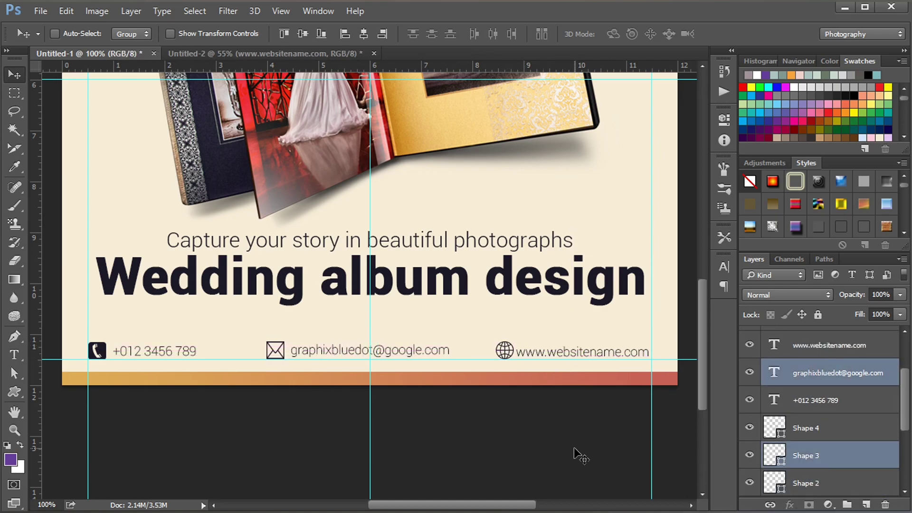
# Nudge the website text slightly right and down, bringing its end to the right guide
pyautogui.click(823, 344)
pyautogui.press('Right')
pyautogui.press('Right')
pyautogui.press('Up')
pyautogui.press('Up')
pyautogui.press('Down')
pyautogui.press('Down')
pyautogui.press('Down')
pyautogui.press('Down')
# Nudge the e-mail text and the phone number text down a few pixels
pyautogui.keyDown('ctrl'); pyautogui.click(391, 353); pyautogui.keyUp('ctrl')
pyautogui.press('Down')
pyautogui.press('Down')
pyautogui.press('Down')
pyautogui.keyDown('ctrl'); pyautogui.click(188, 352); pyautogui.keyUp('ctrl')
pyautogui.press('Down')
pyautogui.press('Down')
pyautogui.press('Down')
pyautogui.press('Down')
pyautogui.press('Down')
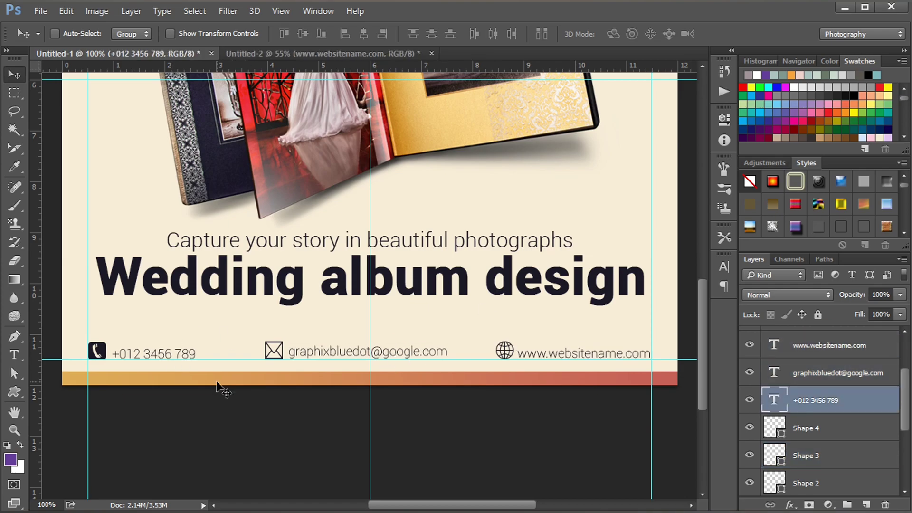
# Try a different font size on the three contact texts and undo it
pyautogui.hotkey('ctrl', '-')
pyautogui.keyDown('shift'); pyautogui.click(839, 346); pyautogui.keyUp('shift')
pyautogui.click(724, 267)
pyautogui.click(630, 294)
pyautogui.click(612, 208)
pyautogui.click(724, 267)
pyautogui.hotkey('ctrl', 'z')
# Move the three contact texts together slightly up to line them up with their icons
pyautogui.hotkey('ctrl', '+')
pyautogui.scroll(-3, 136, 479)
pyautogui.hotkey('ctrl', 'z')
pyautogui.hotkey('ctrl', 'z')
pyautogui.hotkey('ctrl', 'z')
pyautogui.hotkey('ctrl', 'z')
pyautogui.moveTo(157, 422); pyautogui.dragTo(157, 419)
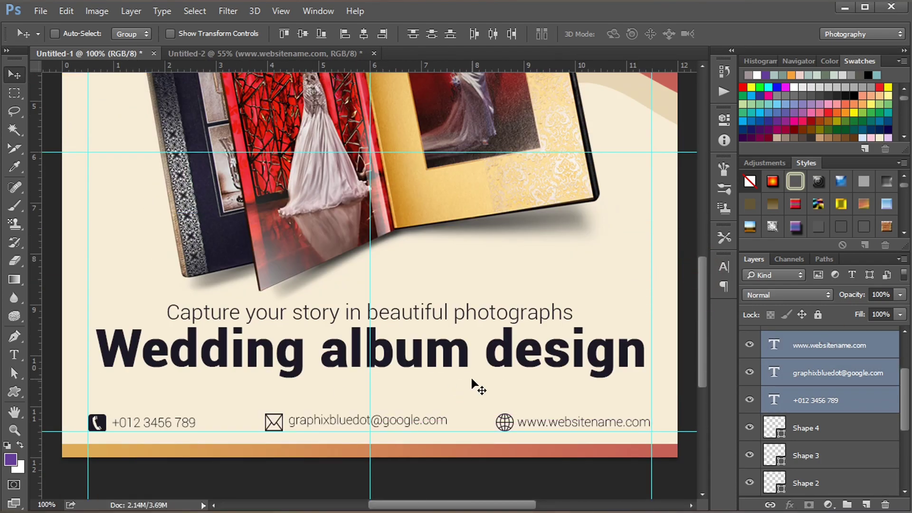
# Draw a three-line wave custom shape above the album layer's upper-right area, on the gradient part of the background
pyautogui.hotkey('ctrl', '-')
pyautogui.moveTo(902, 374); pyautogui.dragTo(902, 345)
pyautogui.click(827, 368)
pyautogui.click(14, 393)
pyautogui.click(557, 34)
pyautogui.scroll(10, 556, 94)
pyautogui.scroll(-4, 556, 94)
pyautogui.doubleClick(544, 91)
pyautogui.moveTo(539, 140); pyautogui.dragTo(183, 290)
# Fill the wave shape with the cream colour sampled from the lower background
pyautogui.click(131, 33)
pyautogui.click(197, 61)
pyautogui.click(206, 338)
pyautogui.click(863, 194)
pyautogui.press('Return')
# Duplicate the wave shape to the canvas's left edge and recolour the copy with the gradient's red, c86458
pyautogui.click(14, 75)
pyautogui.doubleClick(775, 368)
pyautogui.click(552, 100)
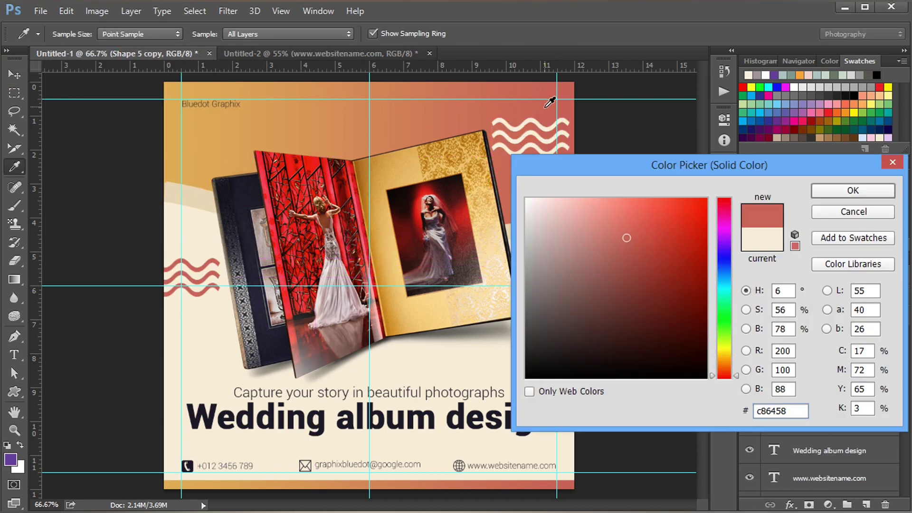
pyautogui.click(836, 194)
# Scale the red wave copy slightly and move it down beside the album's lower-left corner, just inside the canvas edge
pyautogui.hotkey('ctrl', 't')
pyautogui.moveTo(215, 263); pyautogui.dragTo(208, 266)
pyautogui.moveTo(203, 274); pyautogui.dragTo(220, 346)
pyautogui.press('Return')
pyautogui.click(213, 351)
# Scale the cream wave at the upper right down slightly and hide the guides
pyautogui.click(521, 153)
pyautogui.hotkey('ctrl', 't')
pyautogui.moveTo(494, 153); pyautogui.dragTo(502, 151)
pyautogui.press('Return')
pyautogui.hotkey('ctrl', ';')
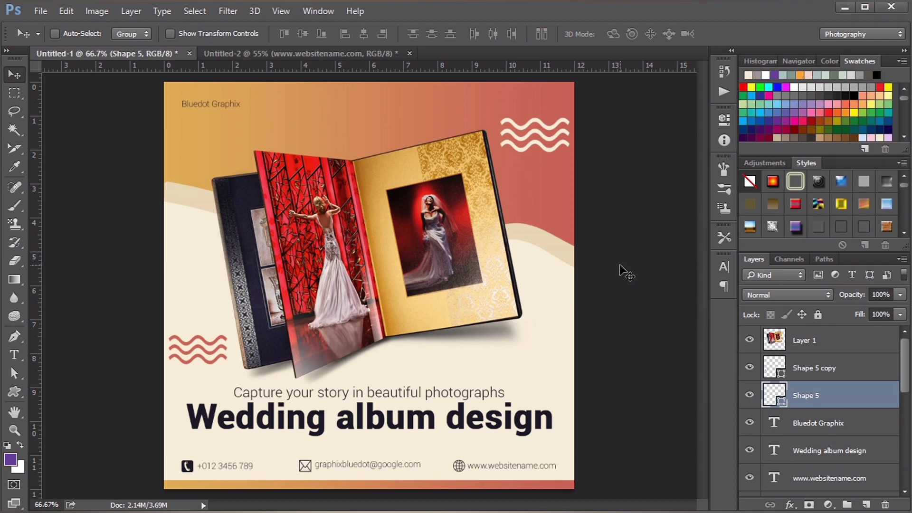
# Select the album layer and add four horizontal guides: above the contact row, below the heading, above the tagline and at the red wave's lower edge
pyautogui.click(804, 341)
pyautogui.moveTo(252, 67); pyautogui.dragTo(238, 435)
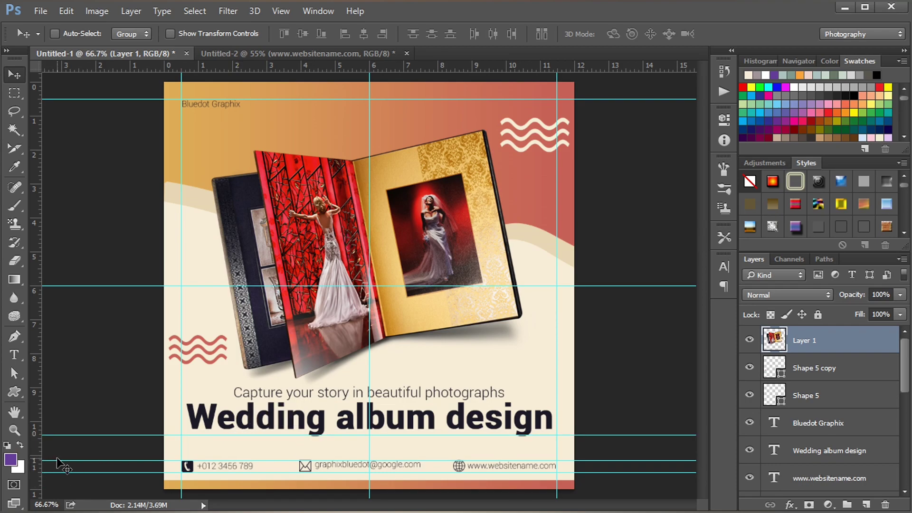
pyautogui.moveTo(208, 67); pyautogui.dragTo(143, 386)
pyautogui.moveTo(171, 67); pyautogui.dragTo(121, 363)
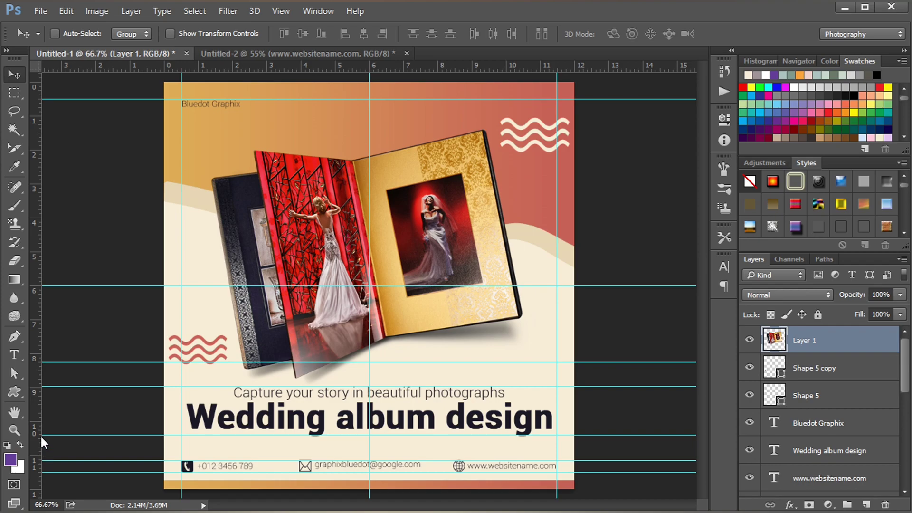
# Move the album image up until its lowest corner sits on the guide at the red wave's lower edge
pyautogui.moveTo(338, 325); pyautogui.dragTo(338, 309)
pyautogui.press('Up')
pyautogui.press('Up')
# Align the album image with the Background layer by their horizontal centers
pyautogui.moveTo(904, 376); pyautogui.dragTo(905, 470)
pyautogui.keyDown('ctrl'); pyautogui.click(821, 482); pyautogui.keyUp('ctrl')
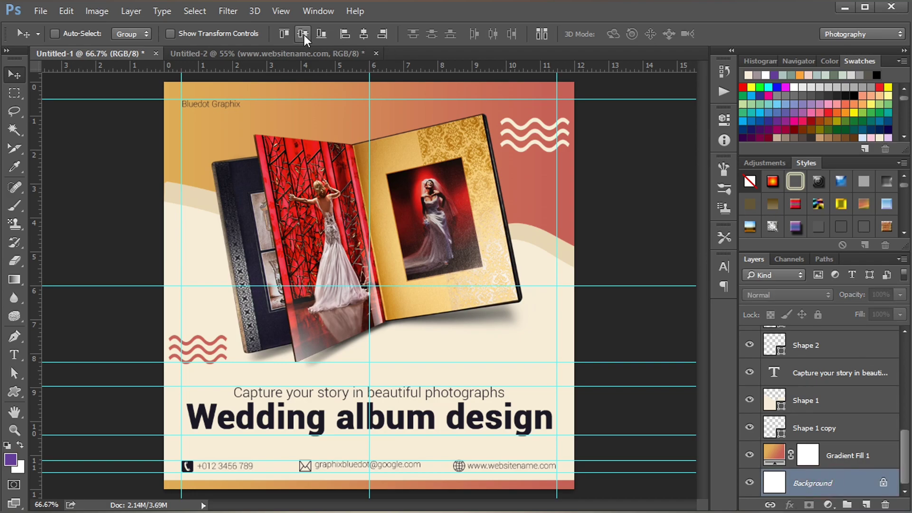
pyautogui.click(366, 34)
pyautogui.click(429, 230)
pyautogui.click(461, 211)
# Try shifting the album image slightly to the right and move it back
pyautogui.click(841, 340)
pyautogui.hotkey('shift', 'Right')
pyautogui.hotkey('shift', 'Right')
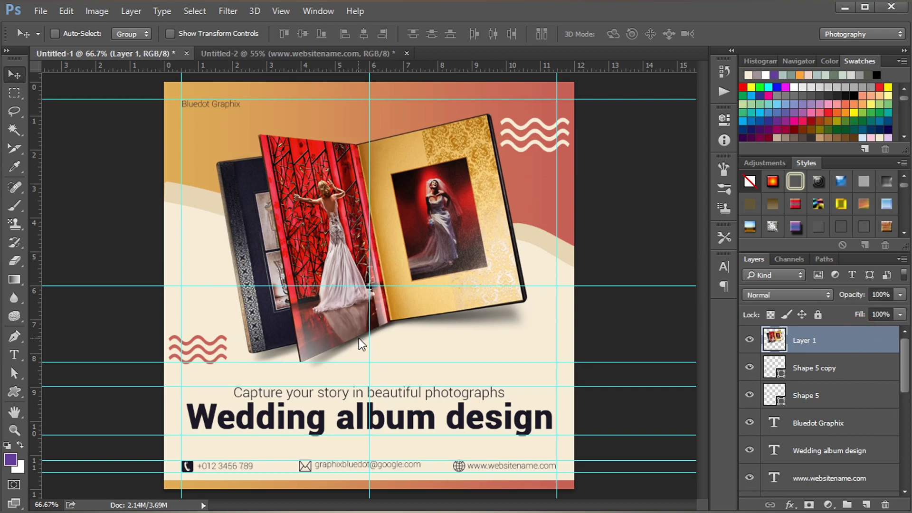
pyautogui.hotkey('shift', 'Left')
# Hide the guides to view the finished layout
pyautogui.keyDown('ctrl'); pyautogui.click(436, 338); pyautogui.keyUp('ctrl')
pyautogui.hotkey('ctrl', ';')
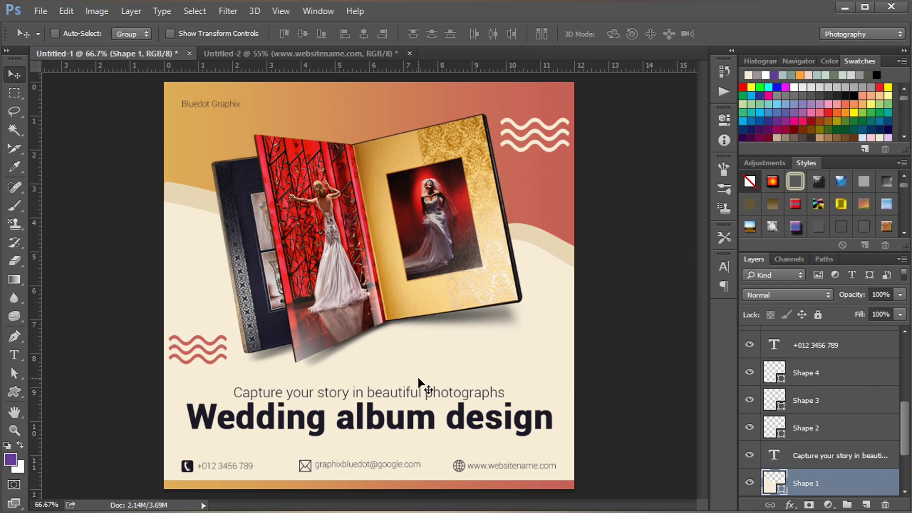